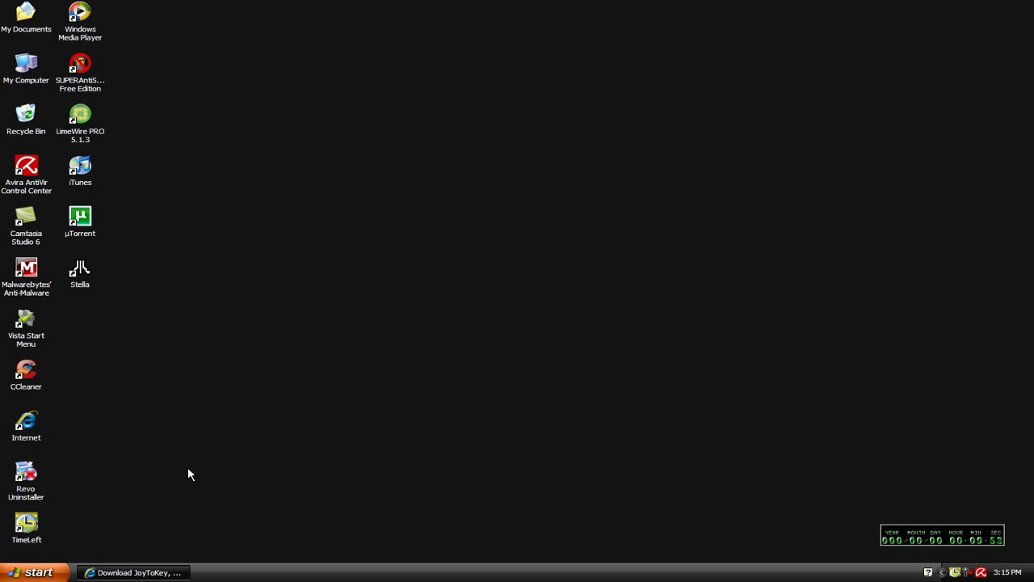
# - Bring Internet Explorer back and look over Brothersoft's JoyToKey 3.7.9 overview page
pyautogui.click(156, 571)
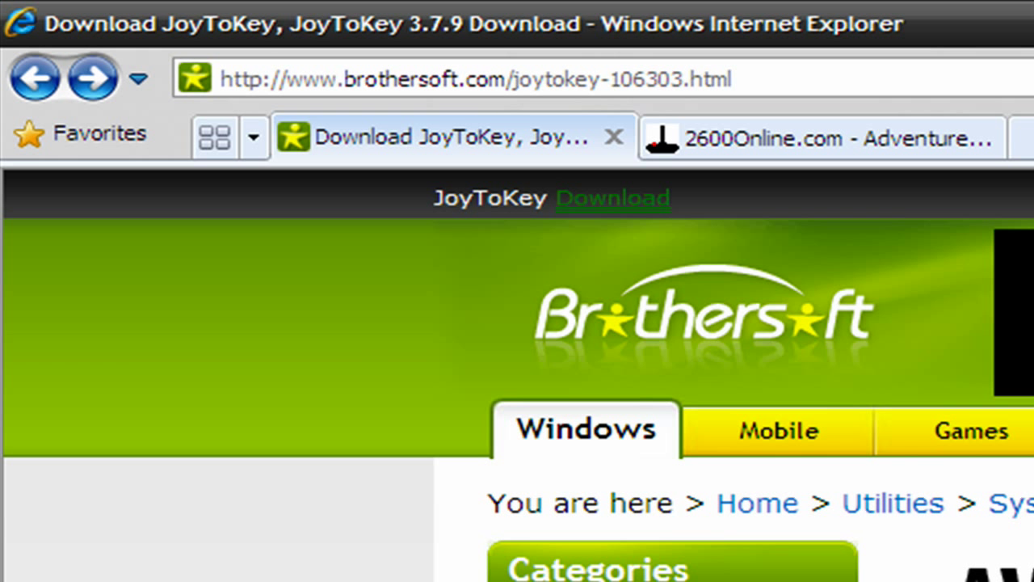
pyautogui.scroll(-3, 517, 372)
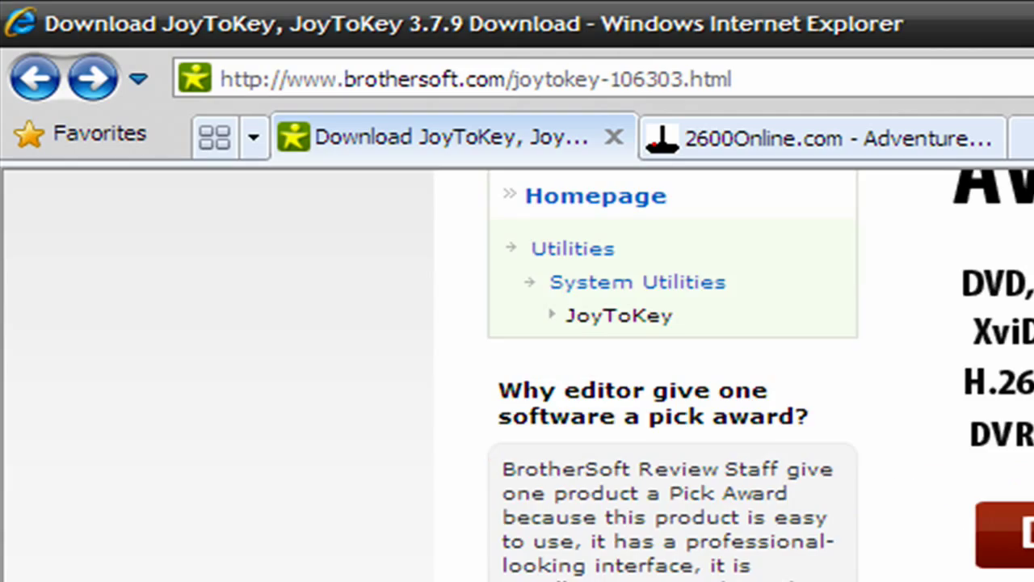
pyautogui.scroll(2, 578, 395)
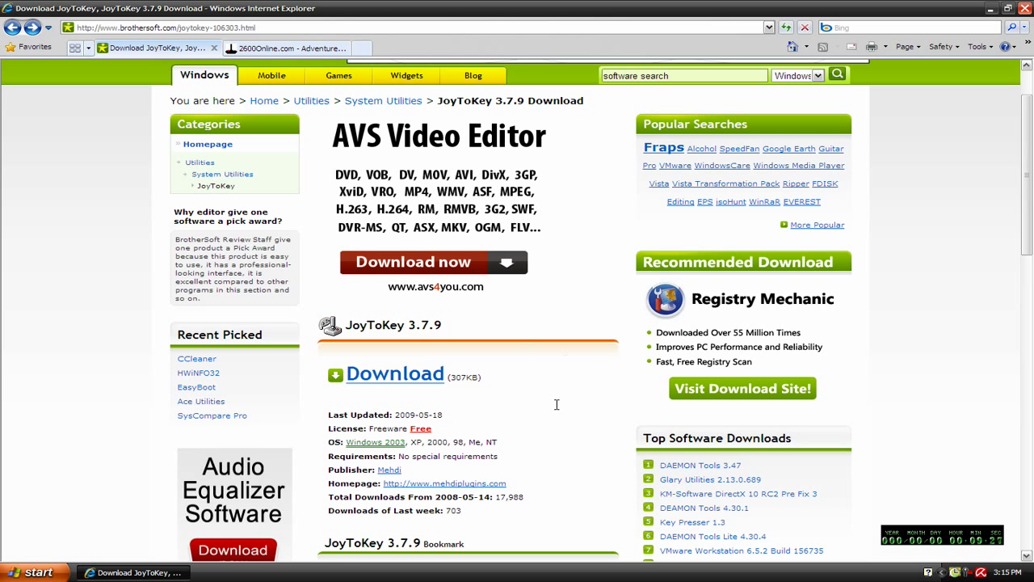
# - Go to the JoyToKey 3.7.9 download page and look over its details
pyautogui.click(404, 377)
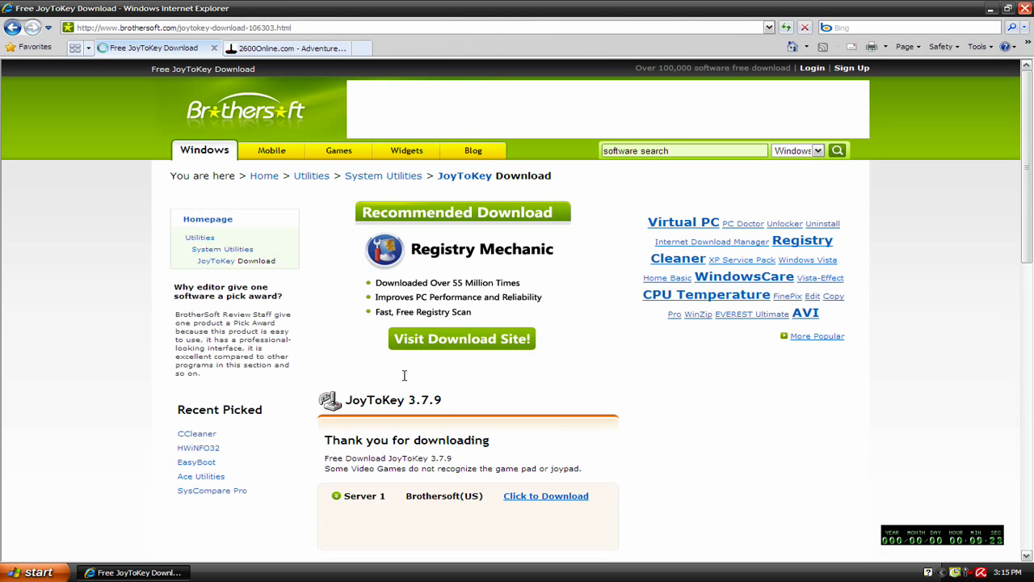
pyautogui.scroll(-3, 623, 372)
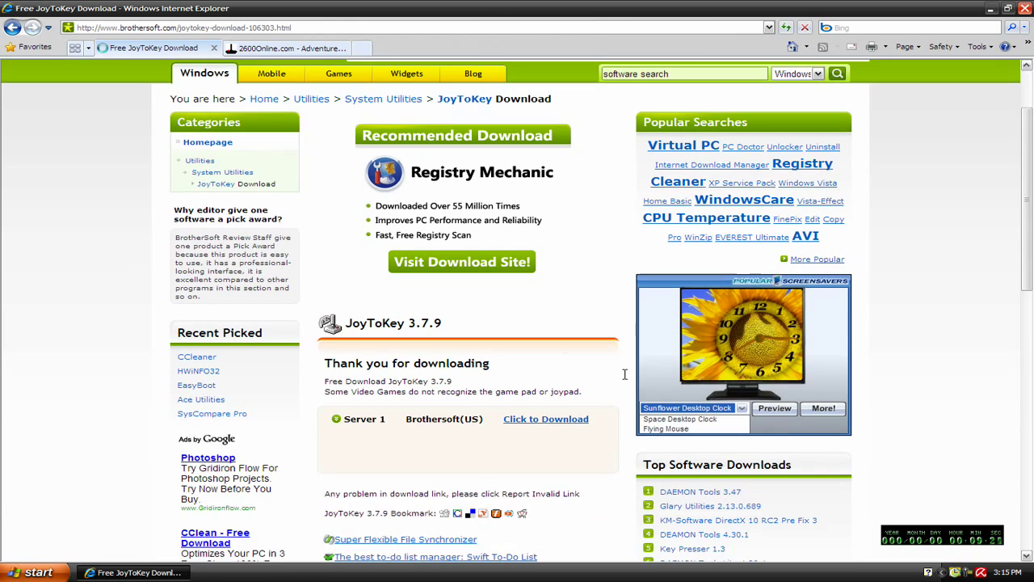
pyautogui.scroll(1, 591, 335)
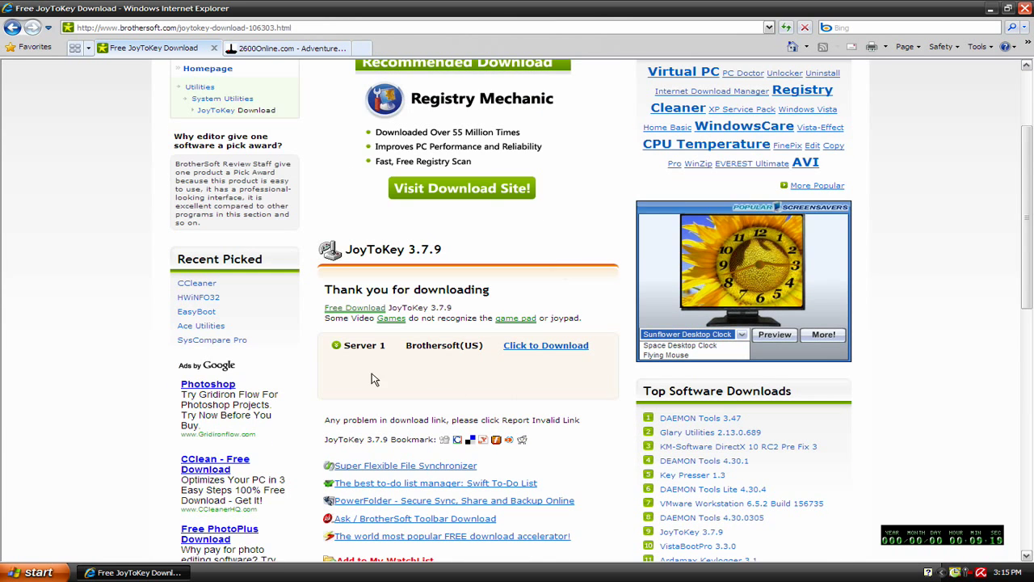
# - Download jtk379en.zip and save it into My Documents
pyautogui.click(543, 346)
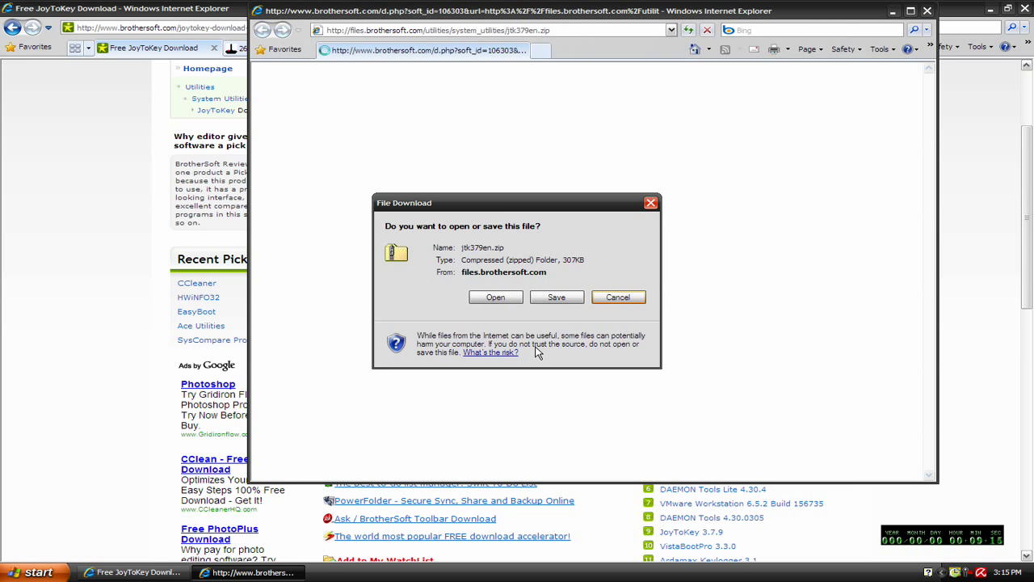
pyautogui.click(558, 299)
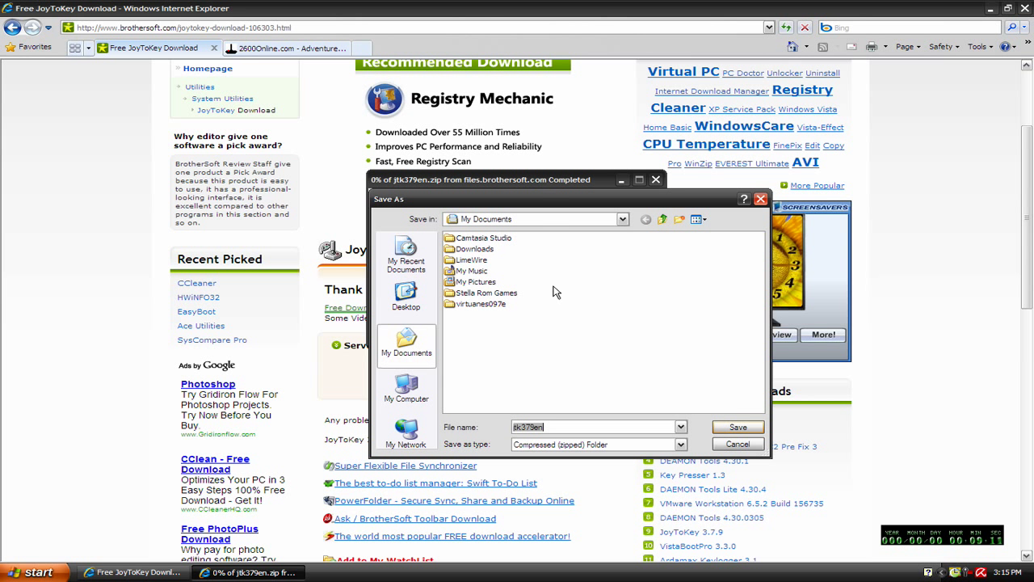
pyautogui.click(735, 428)
pyautogui.click(655, 180)
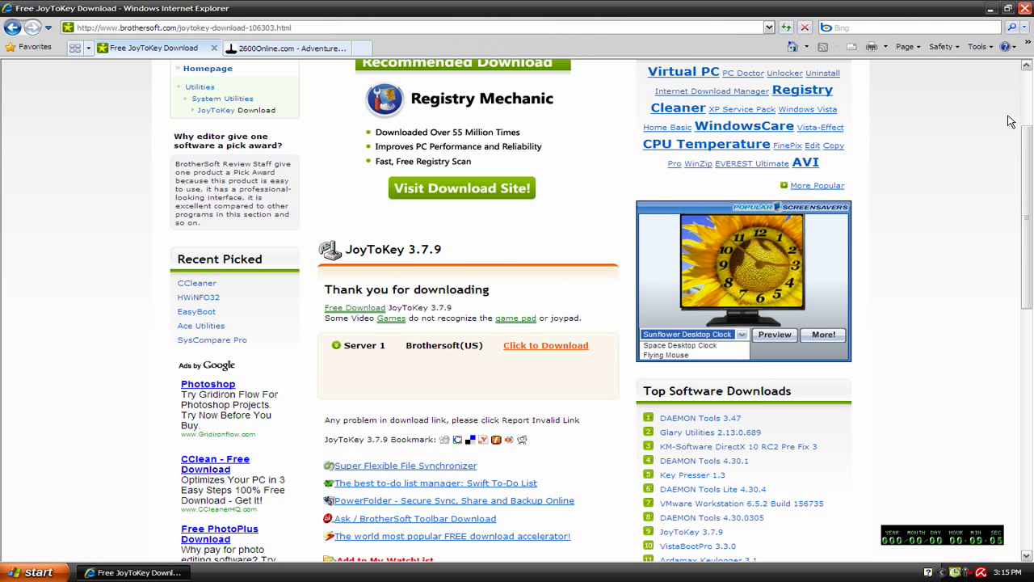
# - Extract jtk379en.zip in My Documents with 7-Zip into a jtk379en folder
pyautogui.click(991, 9)
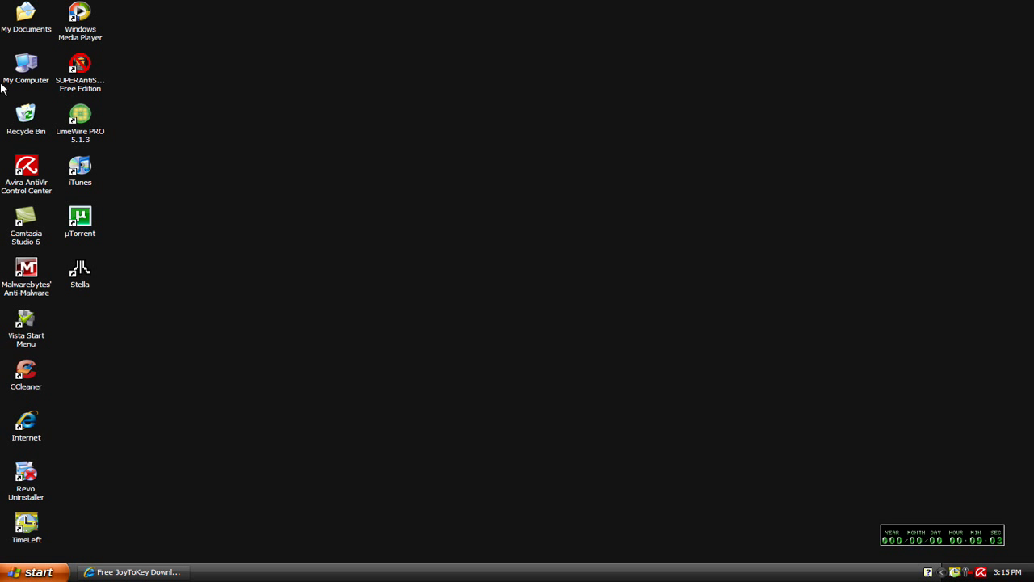
pyautogui.doubleClick(26, 13)
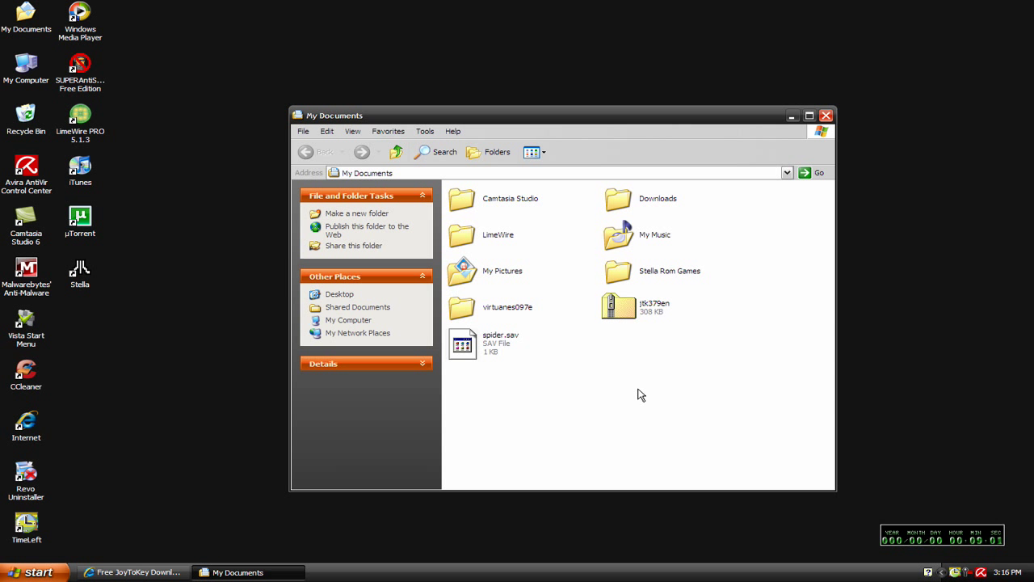
pyautogui.rightClick(644, 313)
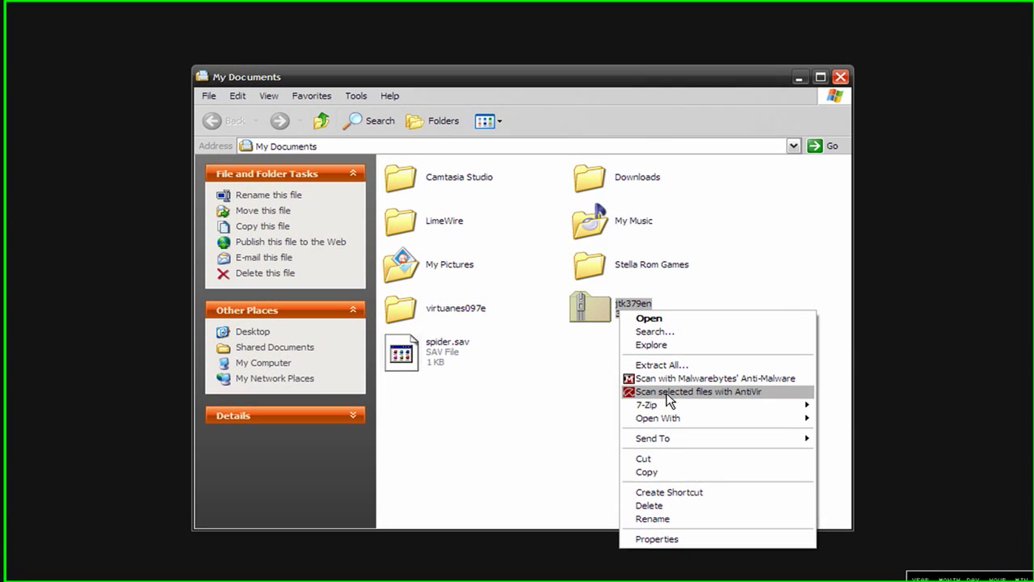
pyautogui.moveTo(680, 387)
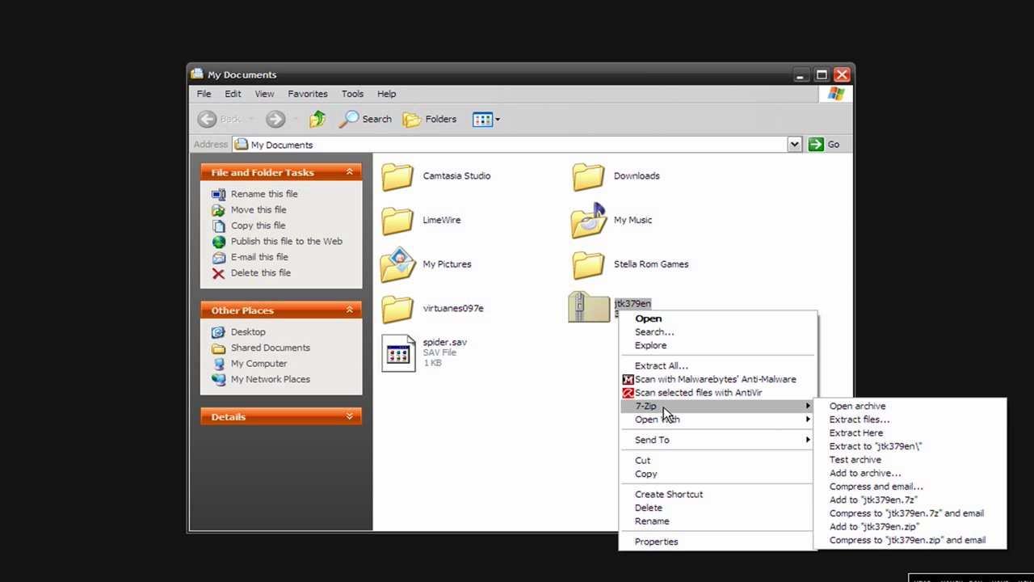
pyautogui.click(856, 420)
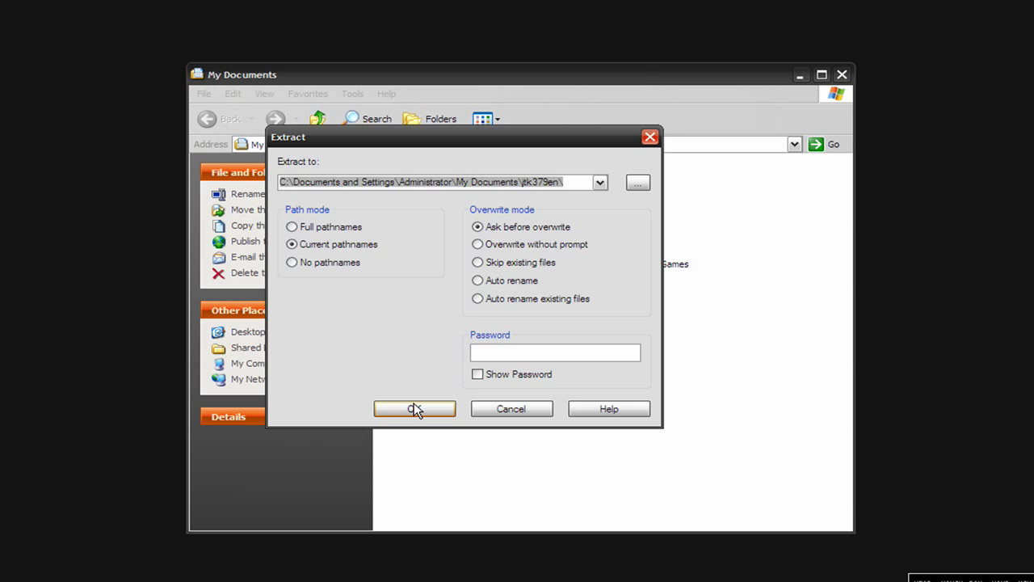
pyautogui.click(413, 409)
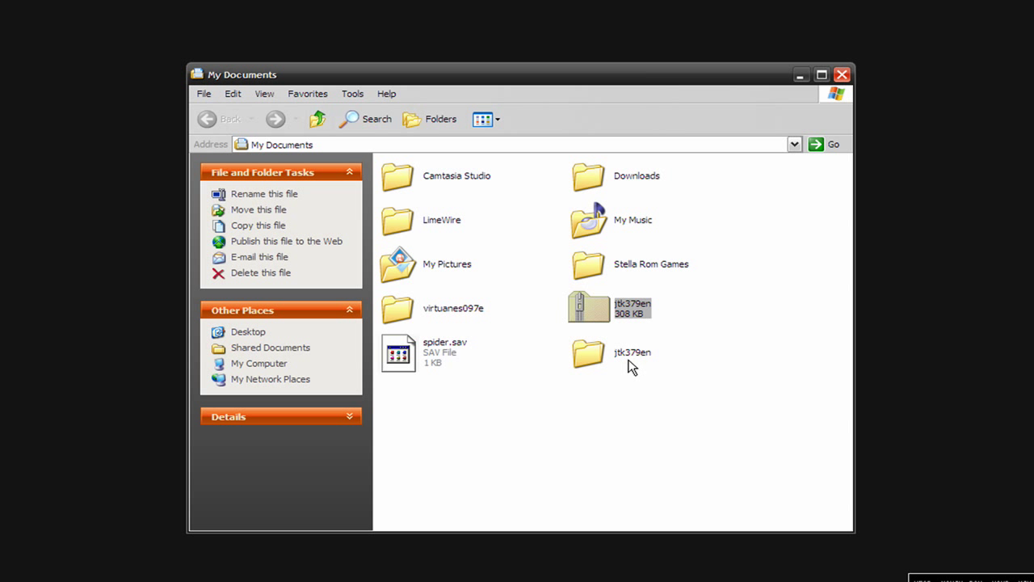
# - Open the extracted jtk379en folder and then its inner jtk379en folder
pyautogui.doubleClick(630, 362)
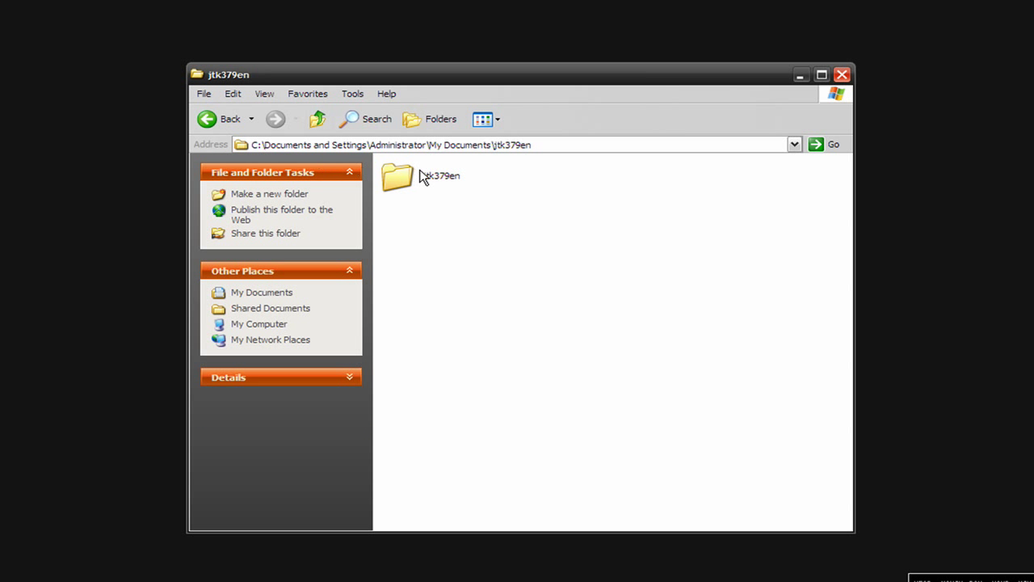
pyautogui.doubleClick(422, 176)
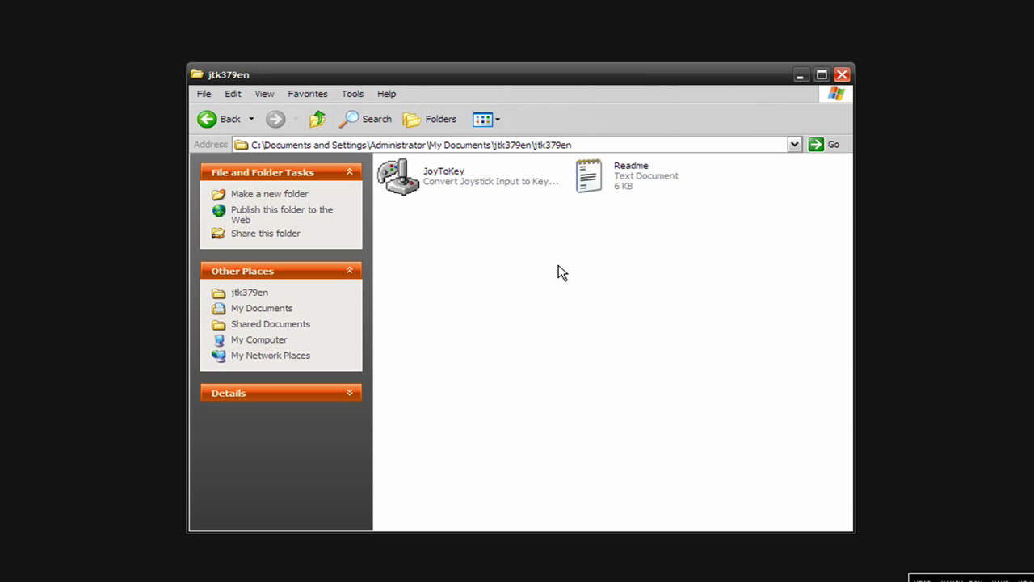
pyautogui.moveTo(431, 187)
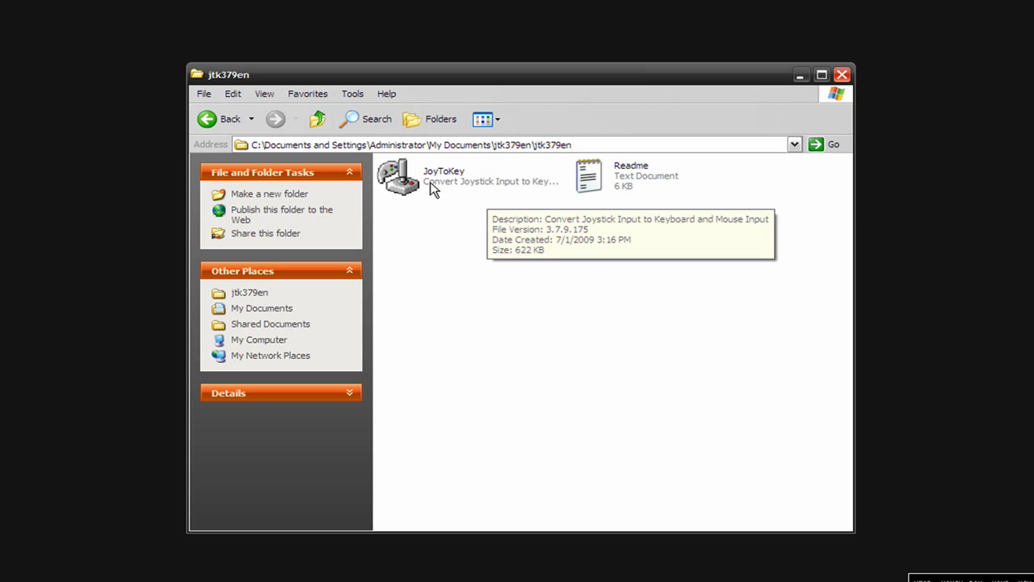
# - Read the Readme file in Notepad, then close it
pyautogui.click(629, 181)
pyautogui.doubleClick(629, 181)
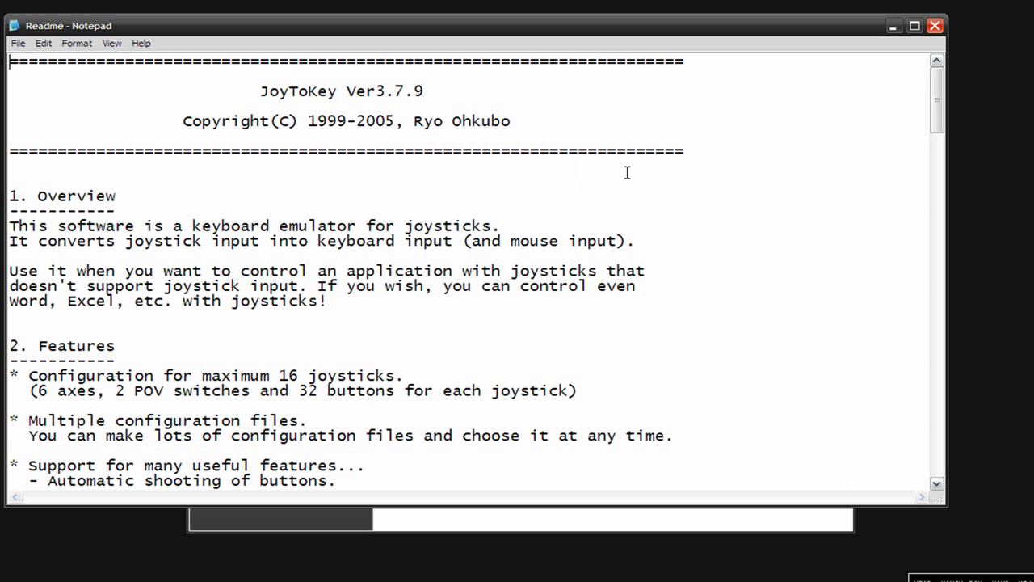
pyautogui.scroll(-3, 522, 221)
pyautogui.scroll(1, 937, 101)
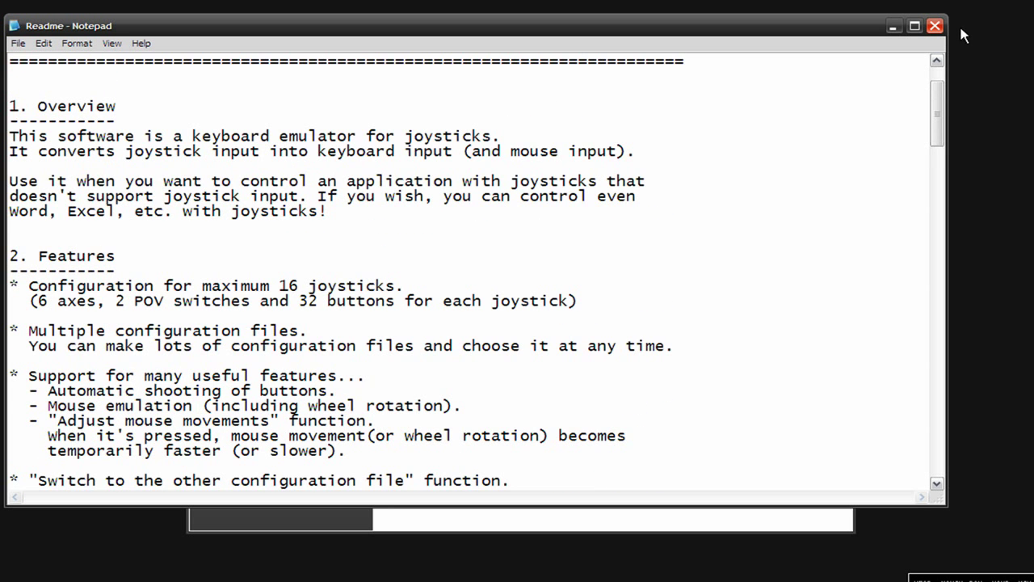
pyautogui.click(935, 26)
pyautogui.click(590, 245)
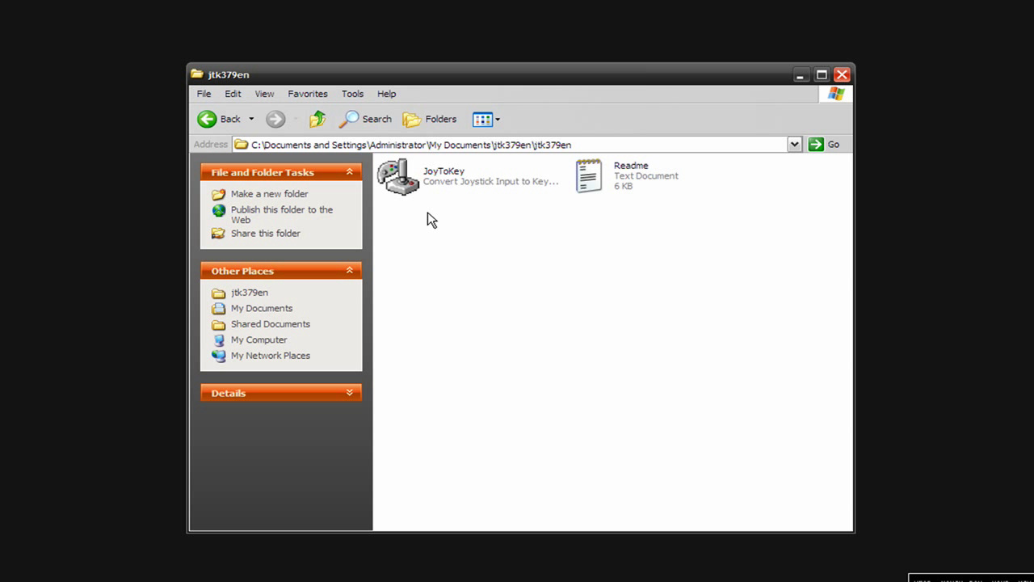
# - Launch JoyToKey.exe and move its window fully onto the screen
pyautogui.doubleClick(426, 180)
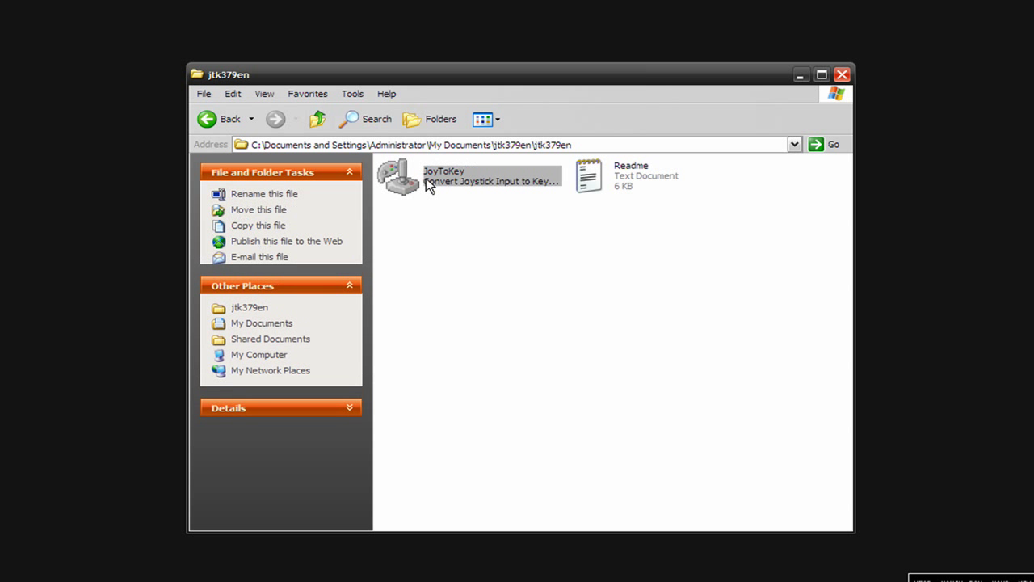
pyautogui.moveTo(199, 0); pyautogui.dragTo(606, 178)
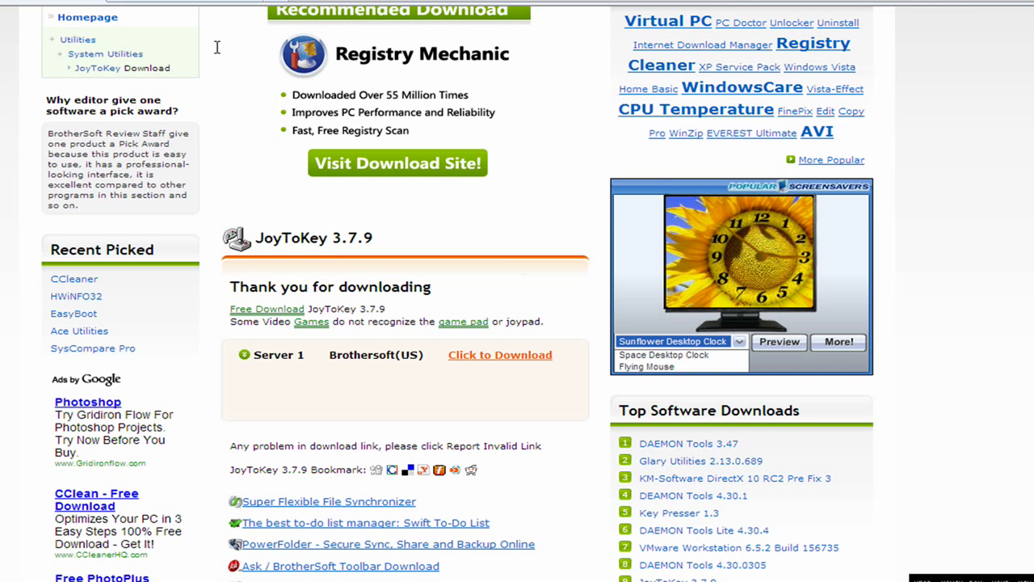
# - Switch to the 2600Online.com tab listing Atari cartridges
pyautogui.click(218, 3)
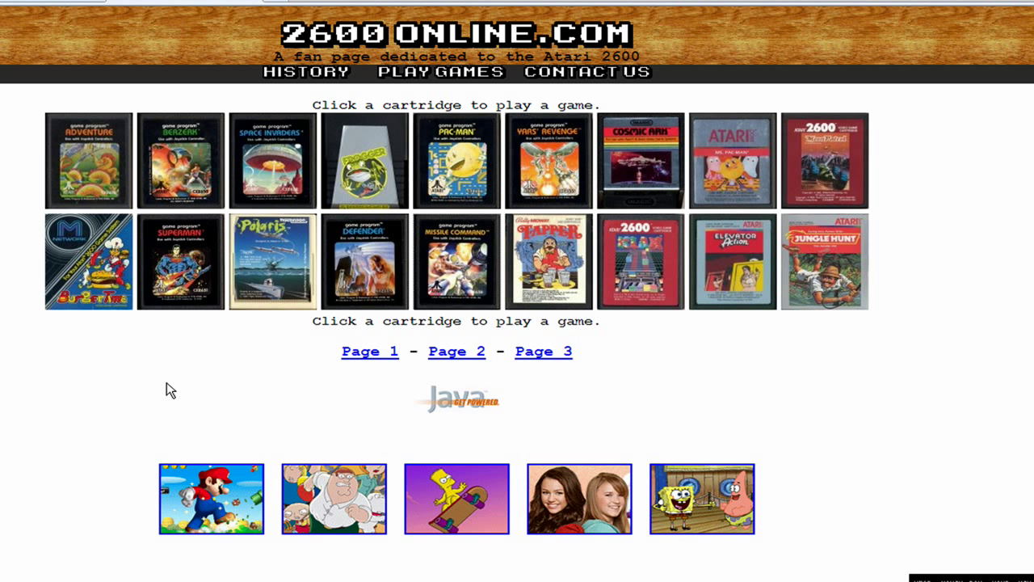
# - Load the Missile Command cartridge and give the game focus
pyautogui.click(448, 264)
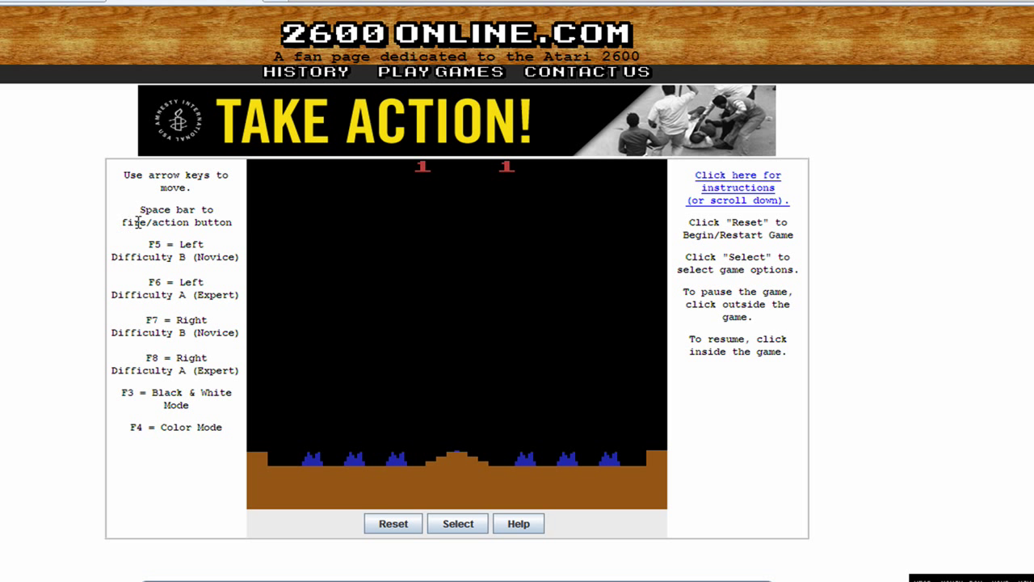
pyautogui.click(226, 227)
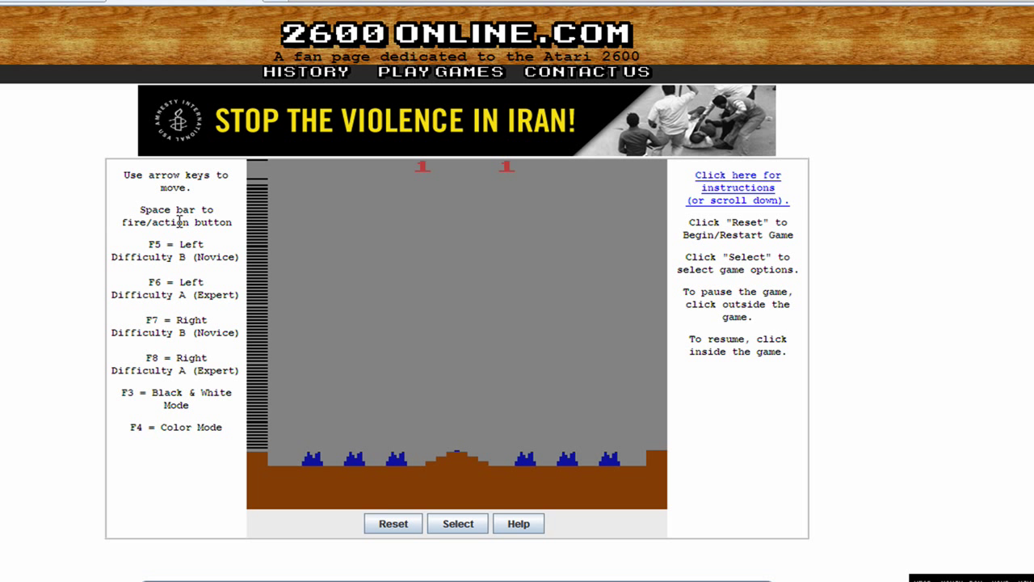
# - Pause Missile Command, hide the jtk379en folder, and reposition the JoyToKey window
pyautogui.click(953, 269)
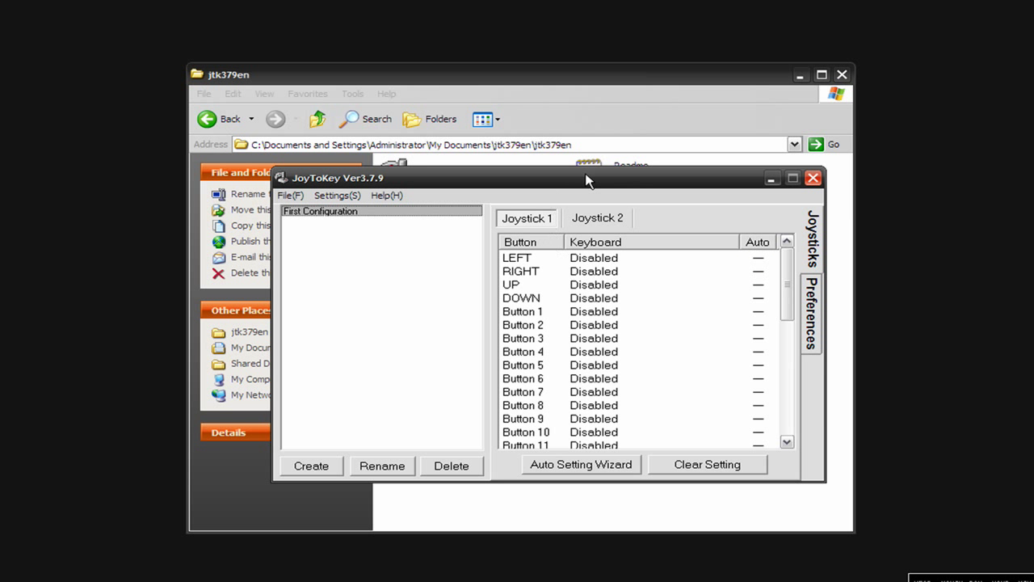
pyautogui.click(800, 75)
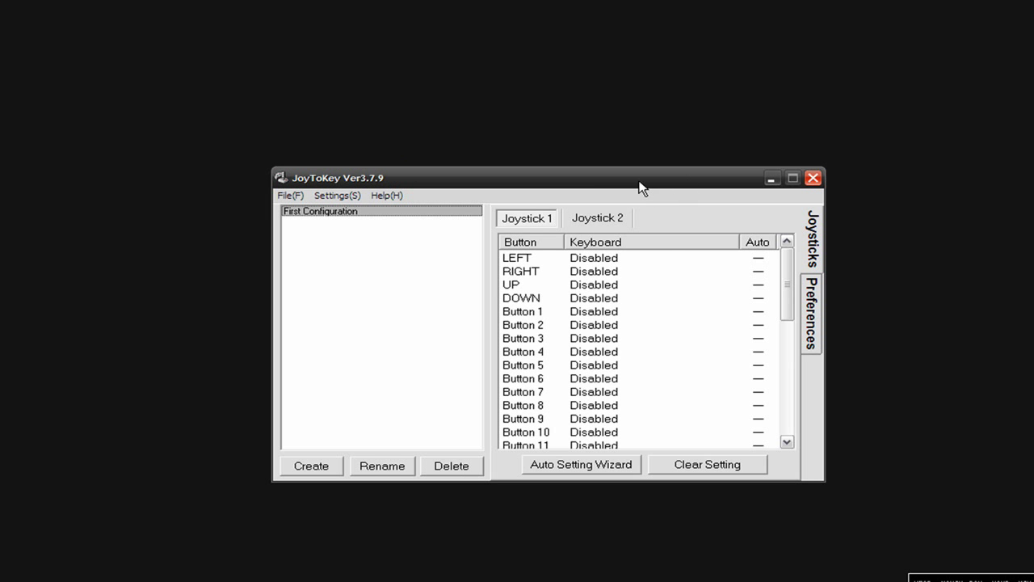
pyautogui.moveTo(638, 185); pyautogui.dragTo(560, 160)
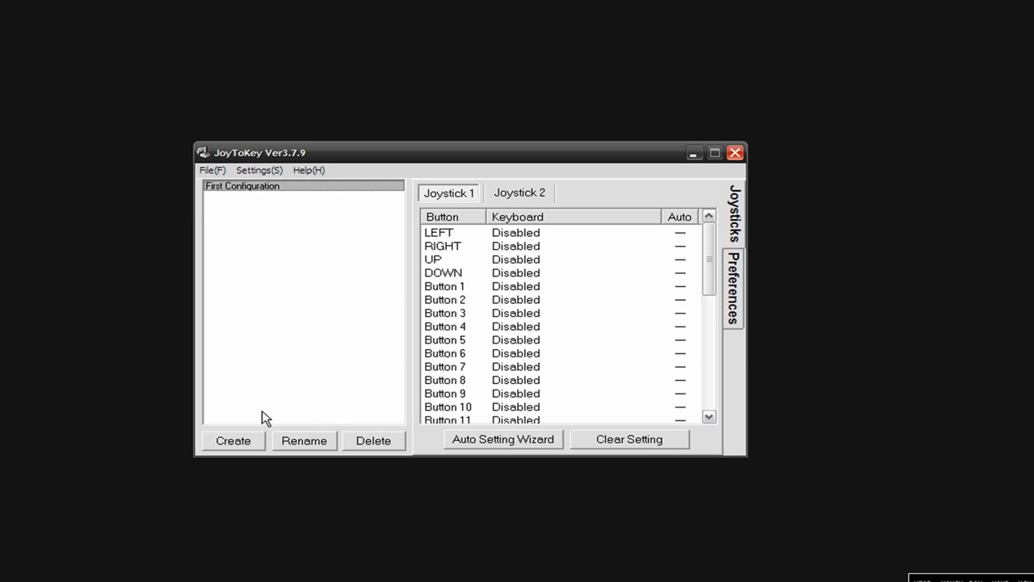
# - Create a new JoyToKey configuration named 2600online
pyautogui.click(239, 443)
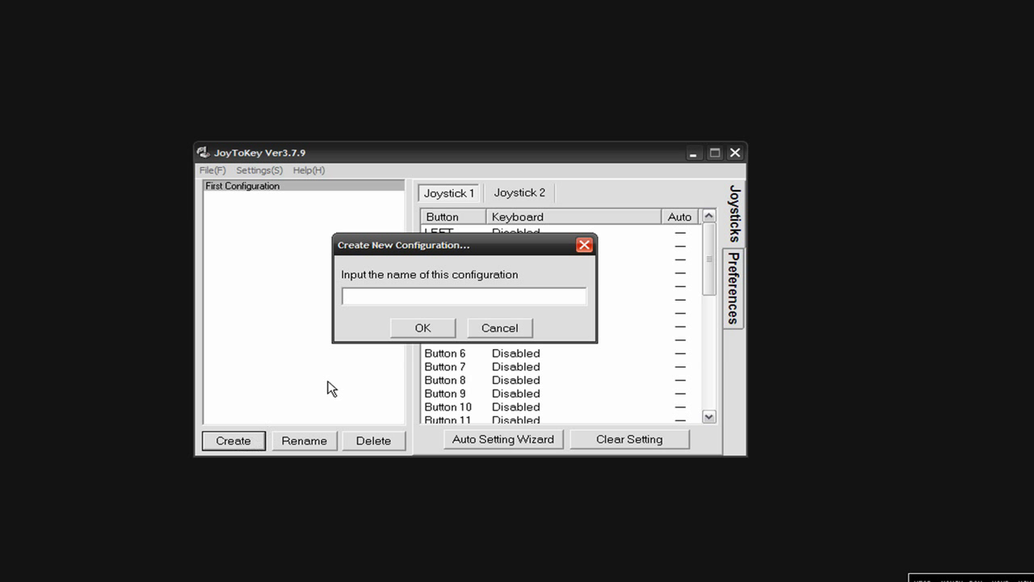
pyautogui.write('2600online')
pyautogui.click(423, 328)
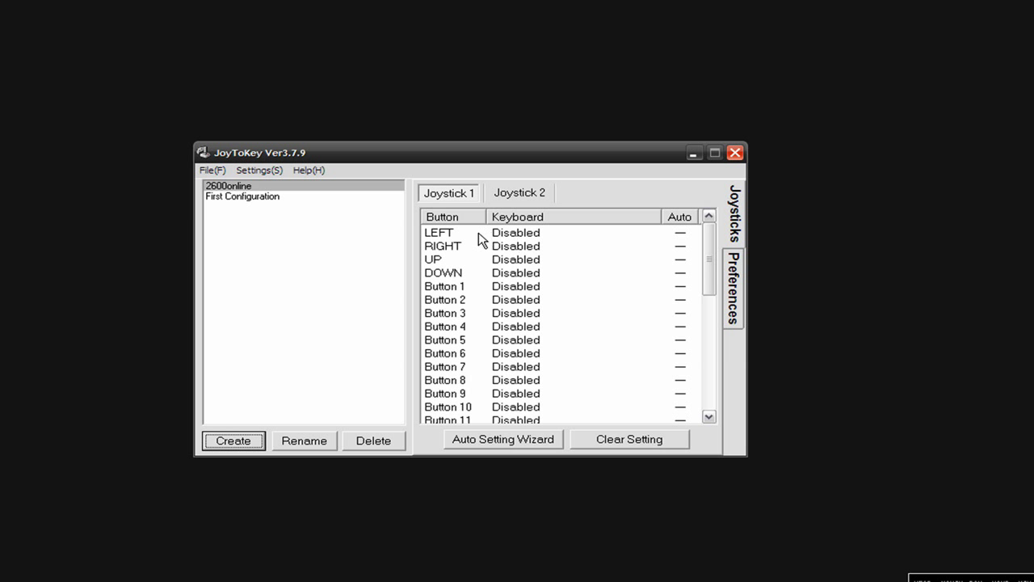
# - Map Joystick 1 LEFT to Arrow-Left and RIGHT to Arrow-Right
pyautogui.click(449, 236)
pyautogui.doubleClick(447, 232)
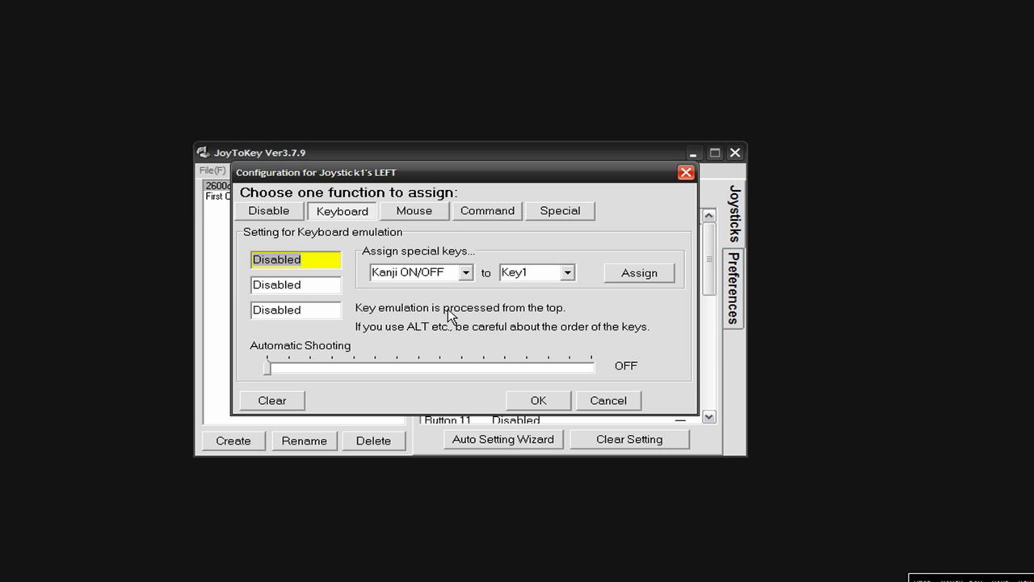
pyautogui.press('Left')
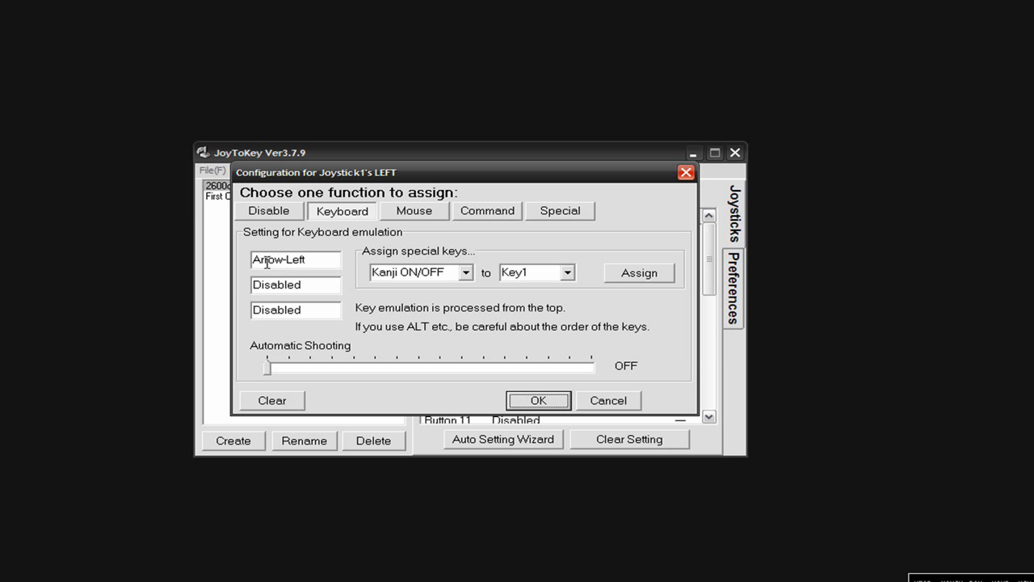
pyautogui.click(539, 400)
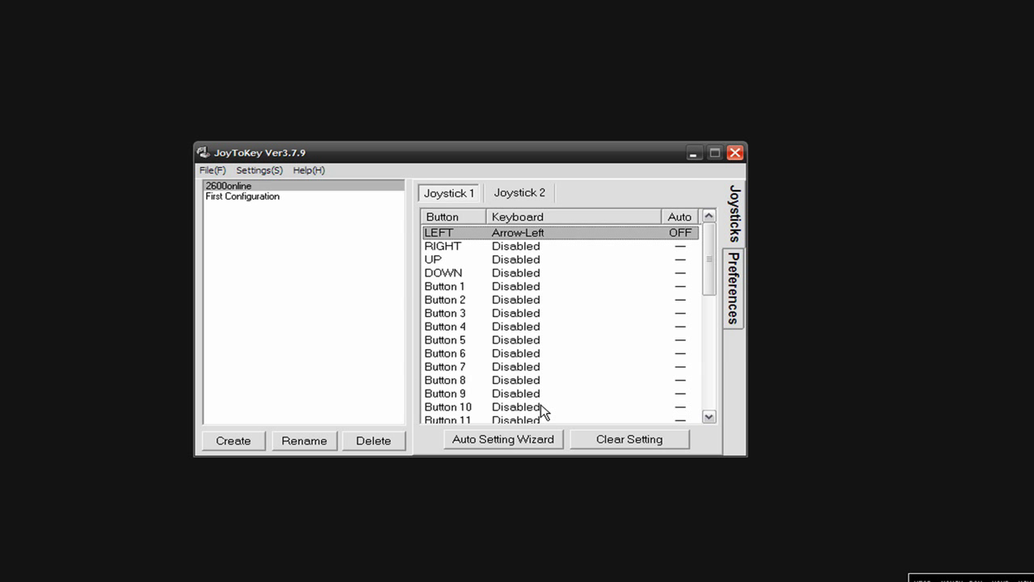
pyautogui.doubleClick(445, 246)
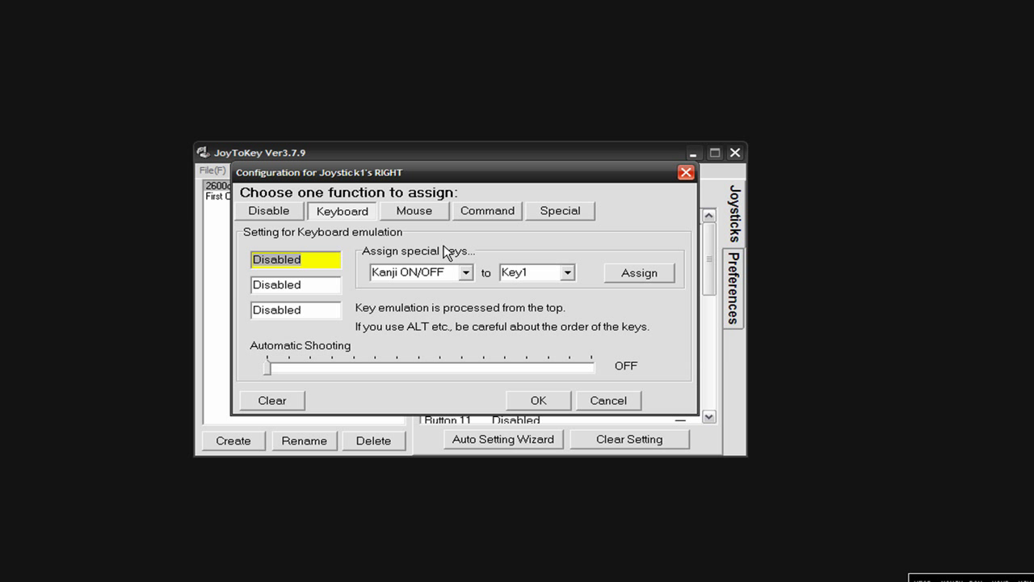
pyautogui.press('Right')
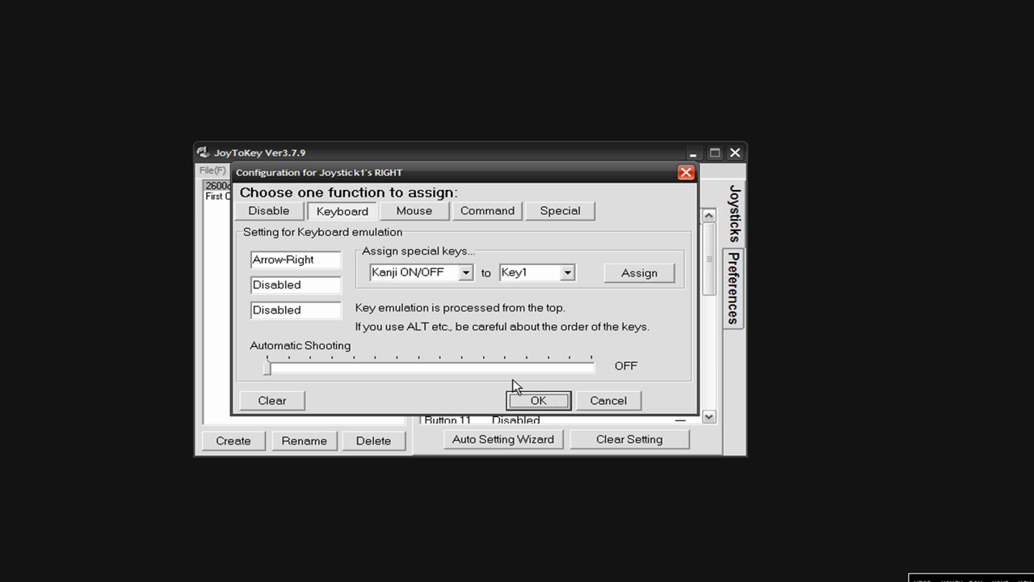
pyautogui.click(524, 398)
# - Map Joystick 1 UP to Arrow-Up and DOWN to Arrow-Down
pyautogui.doubleClick(443, 260)
pyautogui.press('Up')
pyautogui.click(561, 402)
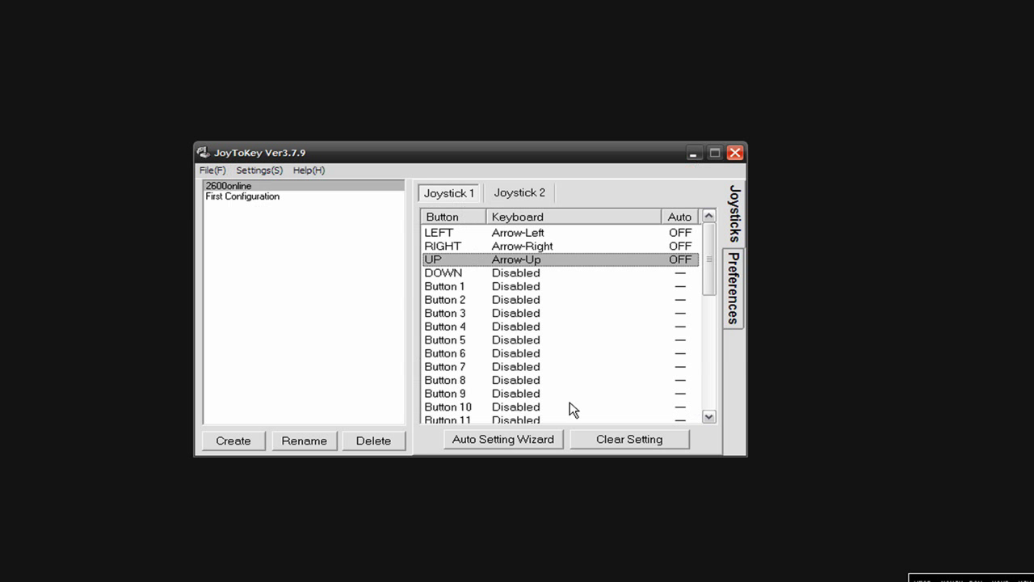
pyautogui.doubleClick(496, 273)
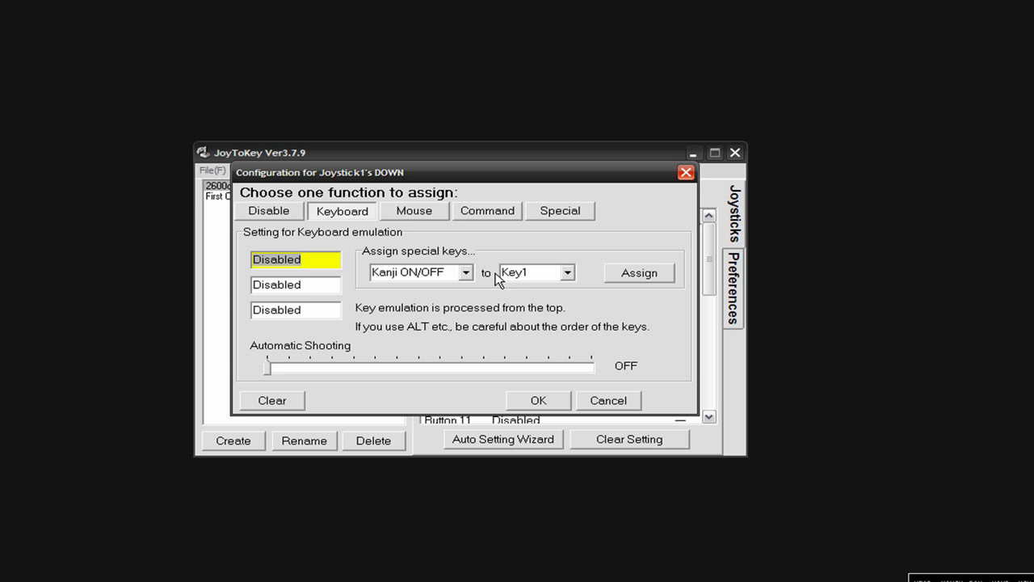
pyautogui.press('Down')
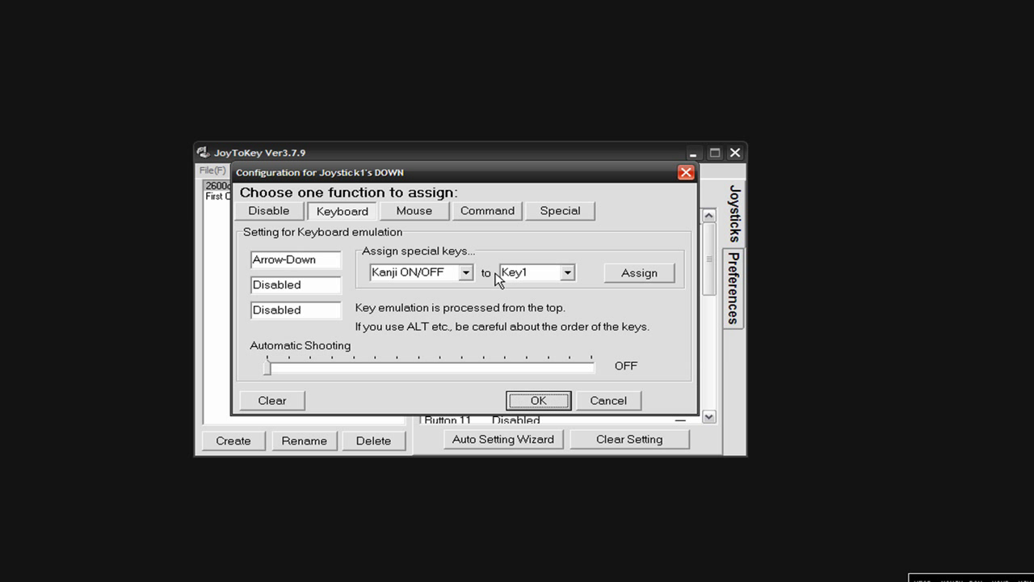
pyautogui.click(539, 400)
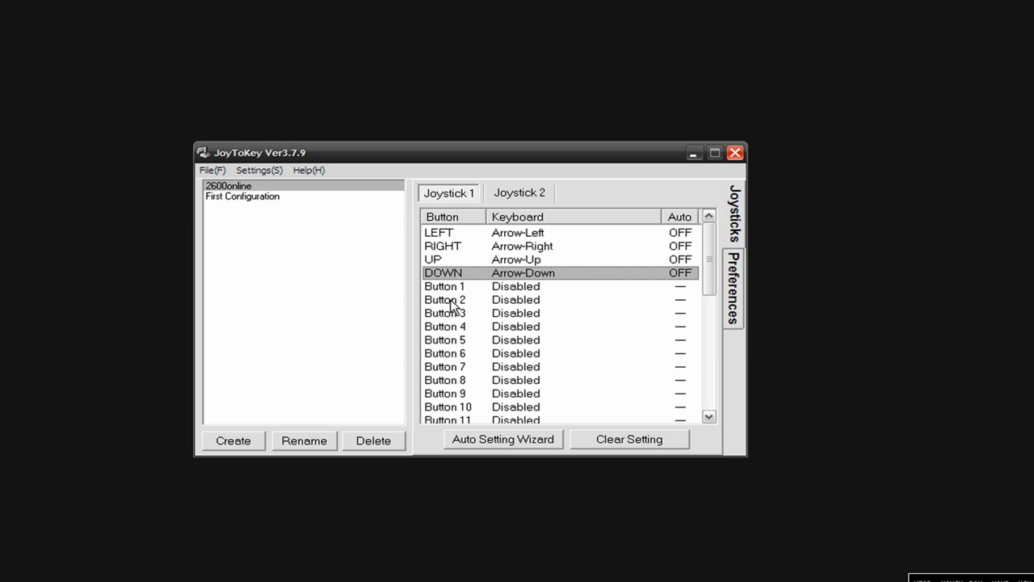
# - Assign the Space key to Joystick 1 Button 2
pyautogui.doubleClick(450, 299)
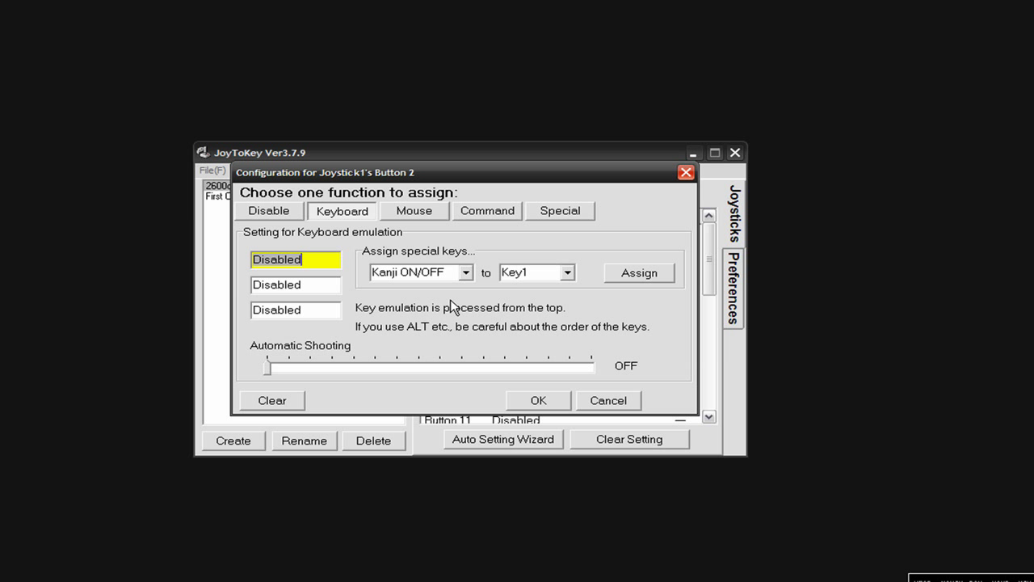
pyautogui.press('space')
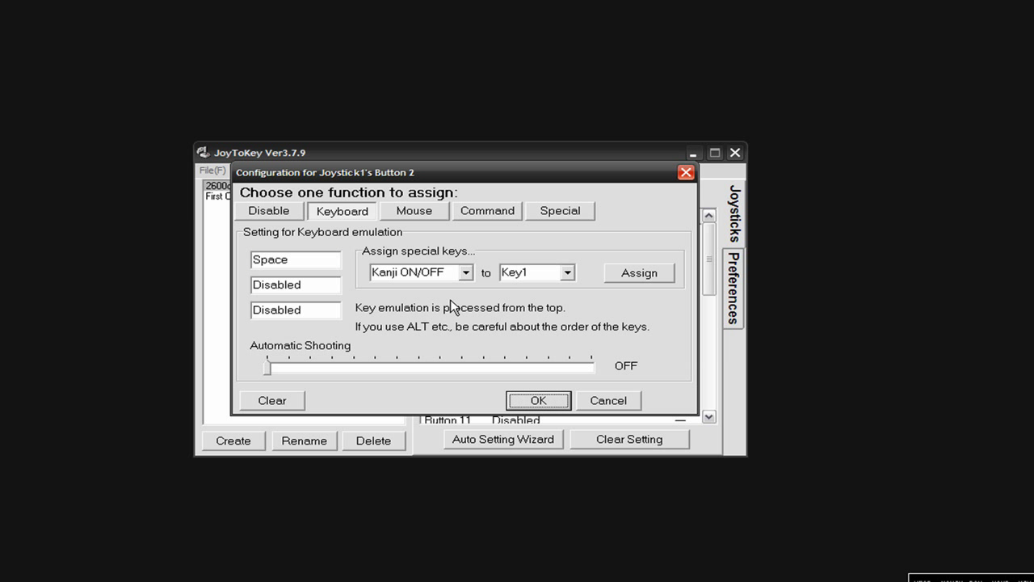
pyautogui.click(542, 400)
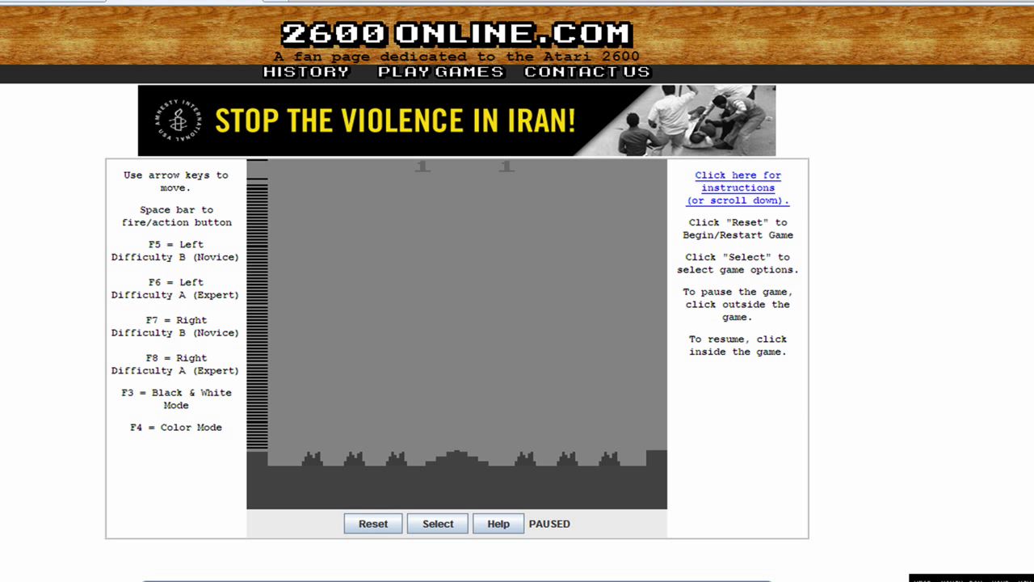
# - Start a new Missile Command game and fire the first counter-missile
pyautogui.click(375, 526)
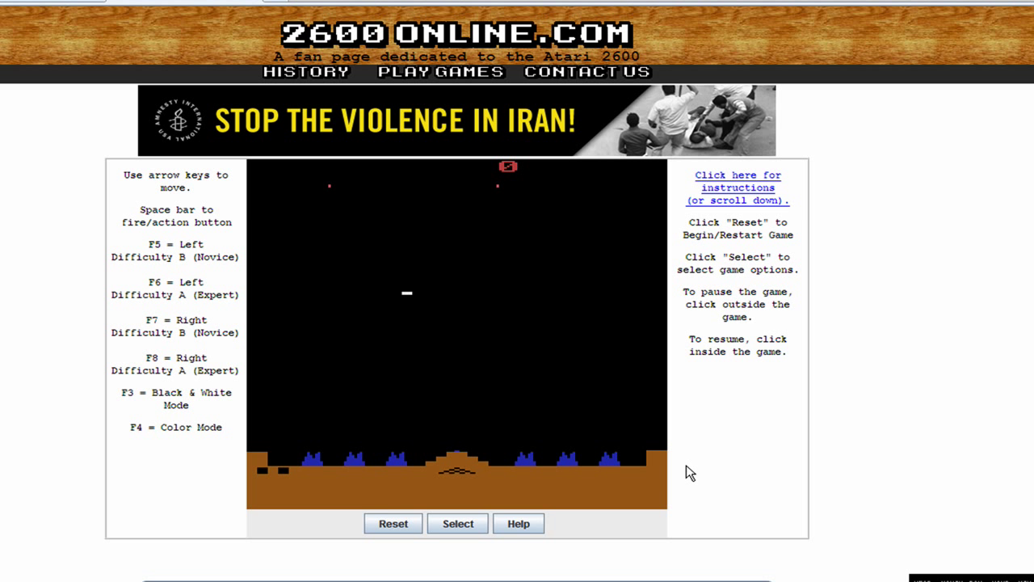
pyautogui.press('Down')
pyautogui.press('Right')
pyautogui.press('Right')
pyautogui.press('Up')
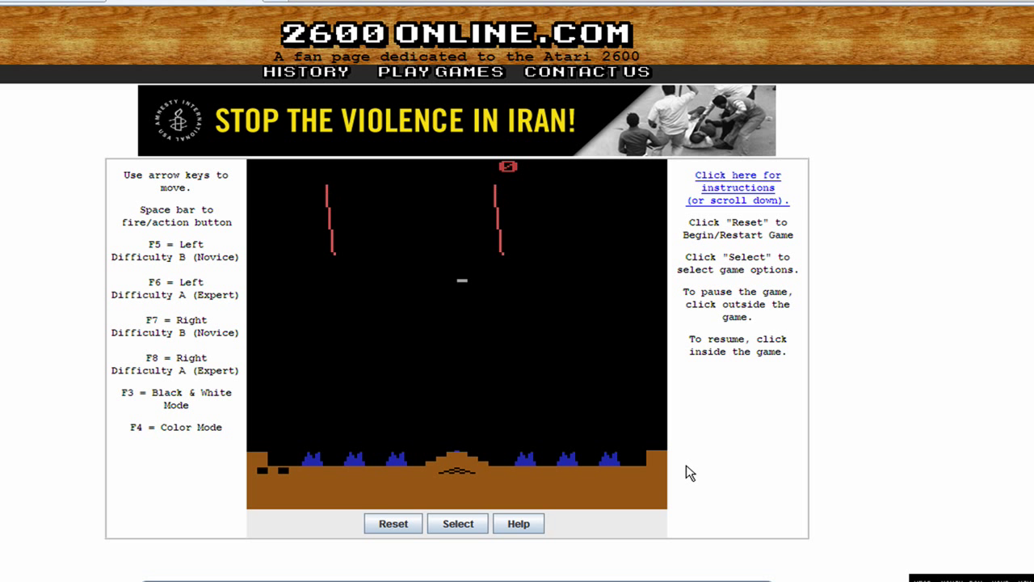
pyautogui.press('Down')
pyautogui.press('space')
# - Steer the crosshair to the lower left and fire again at incoming missiles
pyautogui.press('Right')
pyautogui.press('Down')
pyautogui.press('Left')
pyautogui.press('Left')
pyautogui.press('Down')
pyautogui.press('space')
pyautogui.press('Left')
pyautogui.press('Down')
pyautogui.press('Left')
pyautogui.press('Down')
pyautogui.press('Right')
# - Track and destroy the falling missiles, raising the score to 150
pyautogui.press('Right')
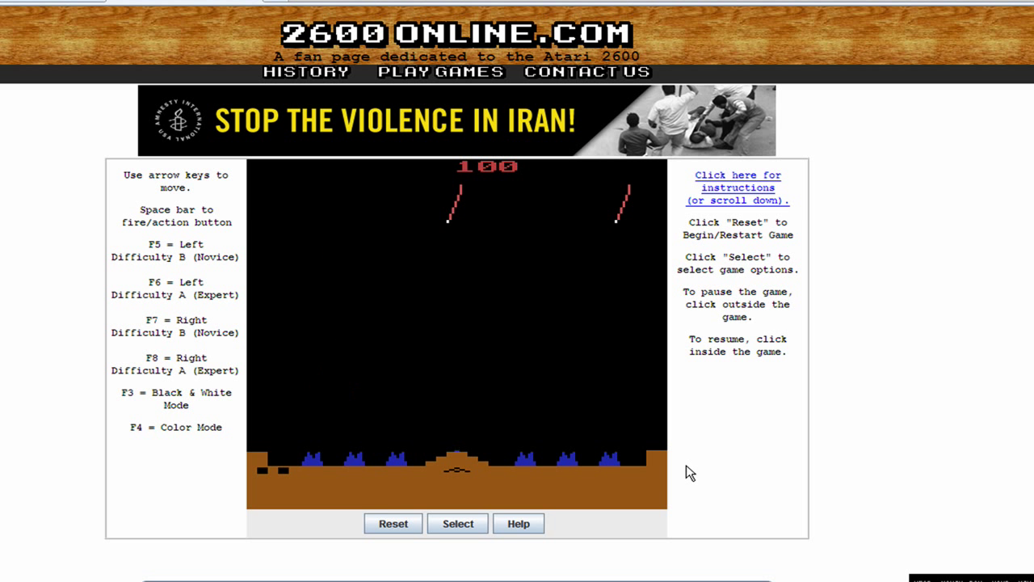
pyautogui.press('Up')
pyautogui.press('Right')
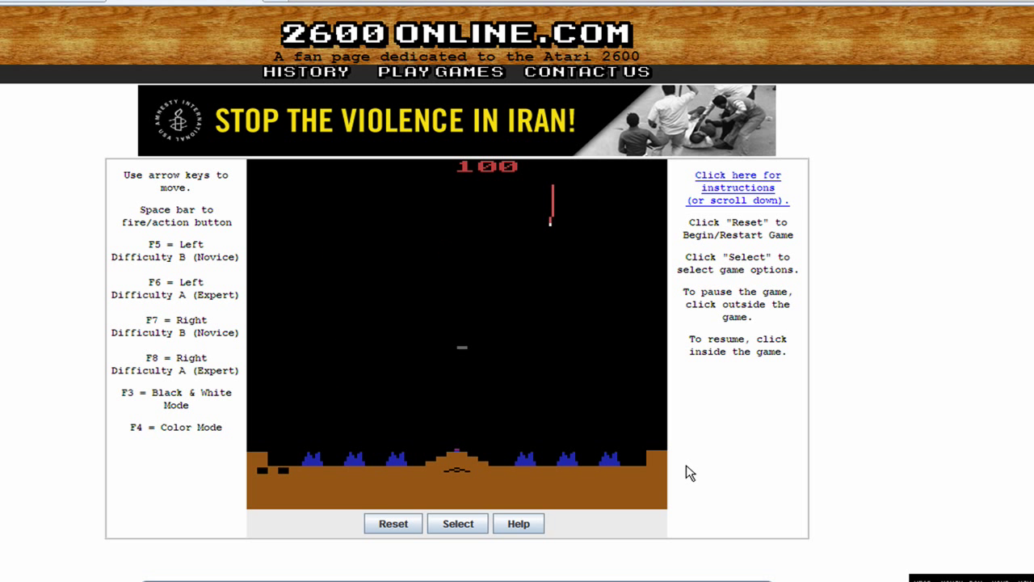
pyautogui.press('Right')
pyautogui.press('Up')
pyautogui.press('Down')
pyautogui.press('Down')
pyautogui.press('Left')
pyautogui.press('Left')
pyautogui.press('Down')
pyautogui.press('Left')
pyautogui.press('Up')
pyautogui.press('Left')
pyautogui.press('Down')
pyautogui.press('Right')
pyautogui.press('Down')
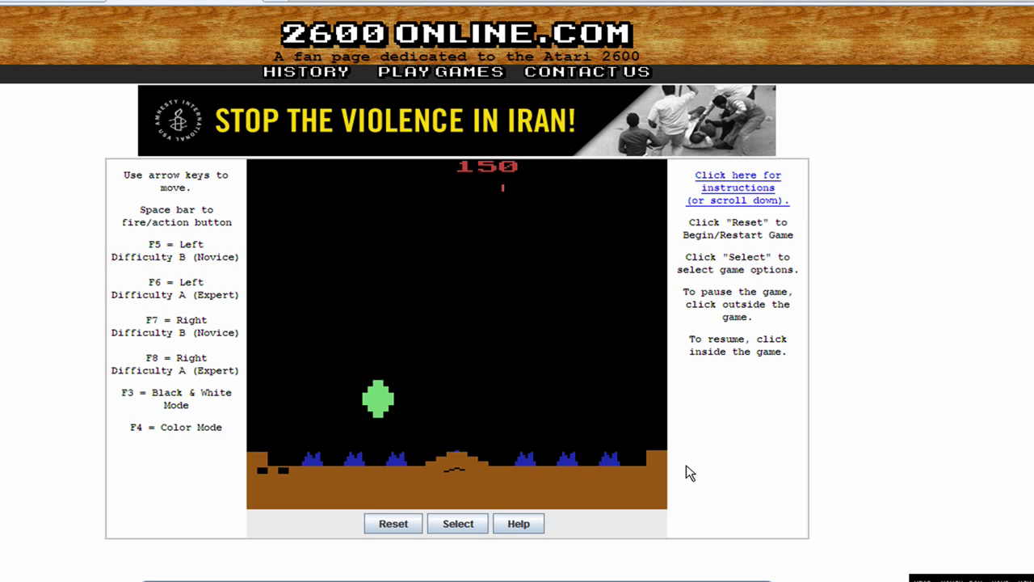
# - Pause the Missile Command game at a score of 150 by clicking outside the game area
pyautogui.click(690, 460)
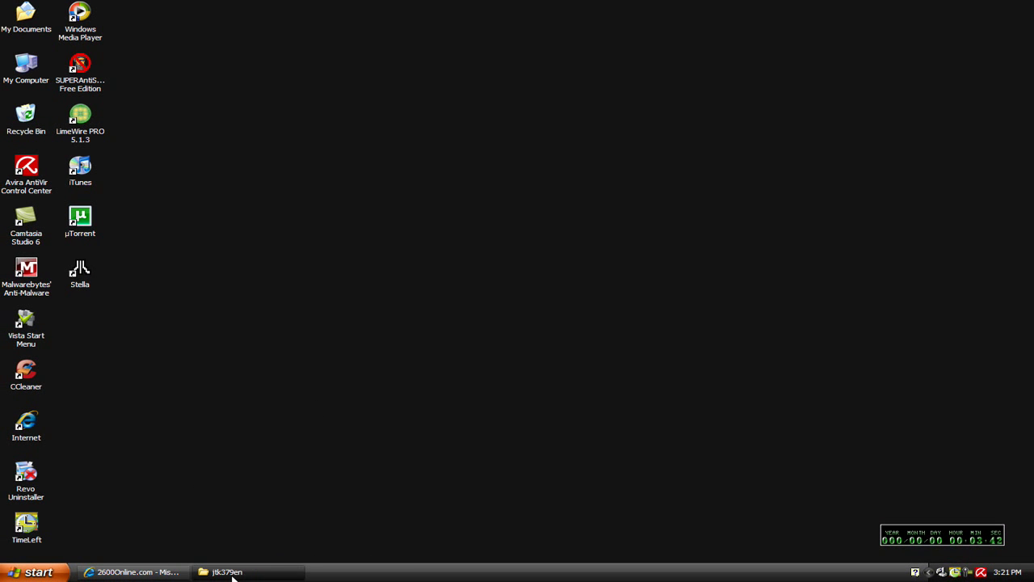
# - Restore the JoyToKey window from the tray, select First Configuration, and cancel creating a new profile
pyautogui.doubleClick(954, 572)
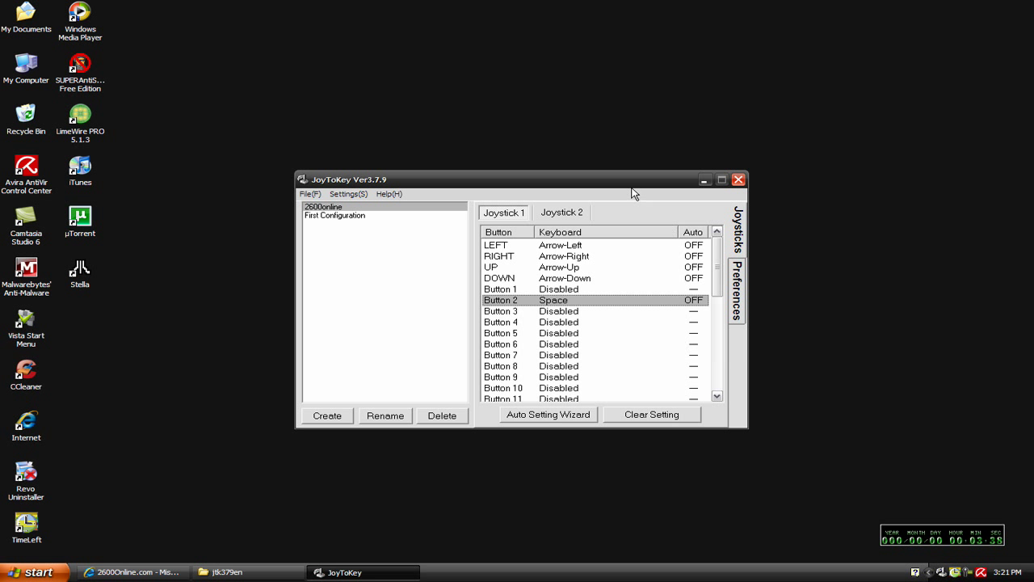
pyautogui.moveTo(616, 182); pyautogui.dragTo(587, 149)
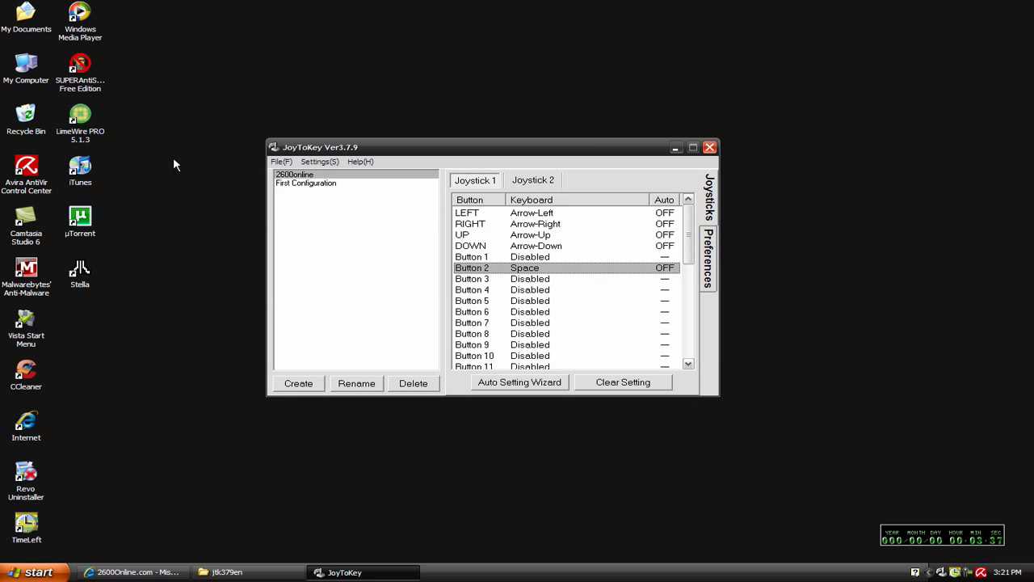
pyautogui.click(299, 195)
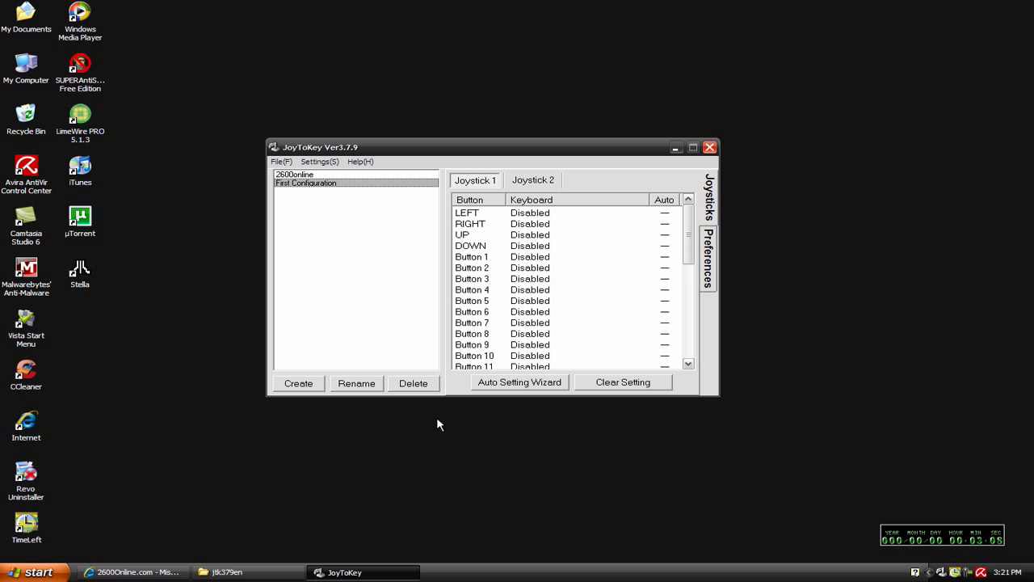
pyautogui.click(305, 387)
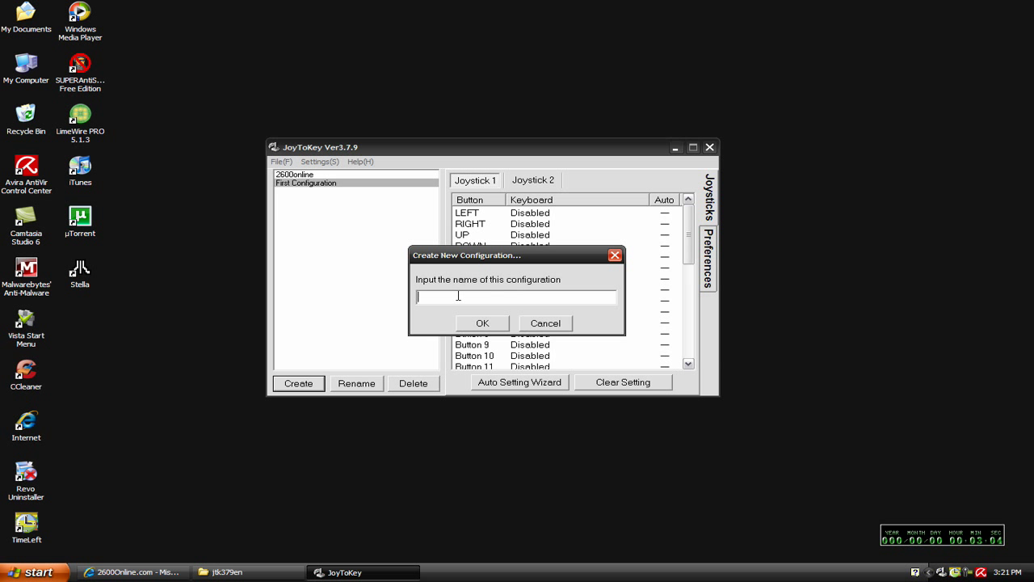
pyautogui.click(615, 257)
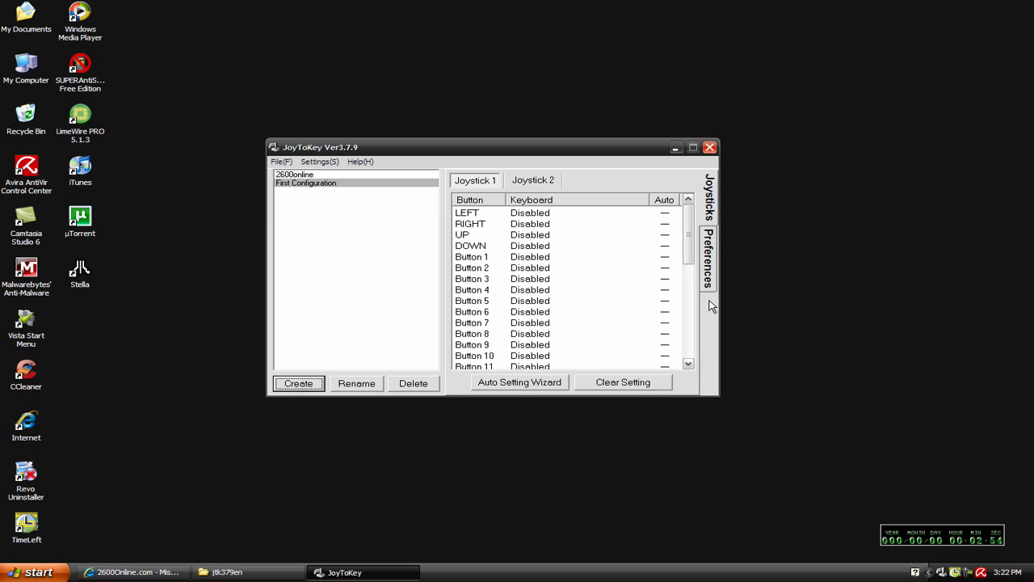
pyautogui.click(708, 261)
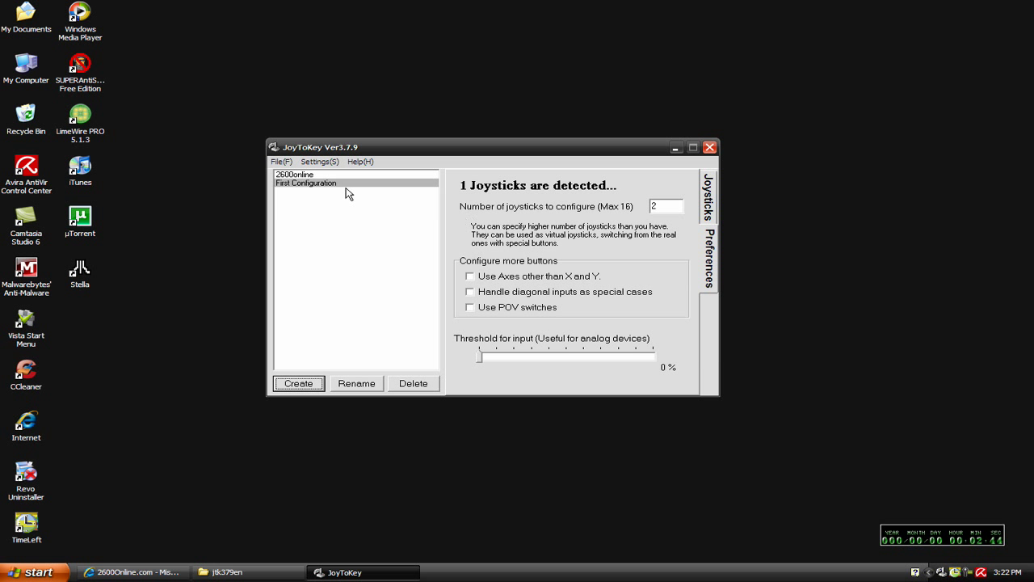
pyautogui.click(321, 163)
pyautogui.moveTo(360, 161)
pyautogui.click(408, 267)
pyautogui.click(711, 207)
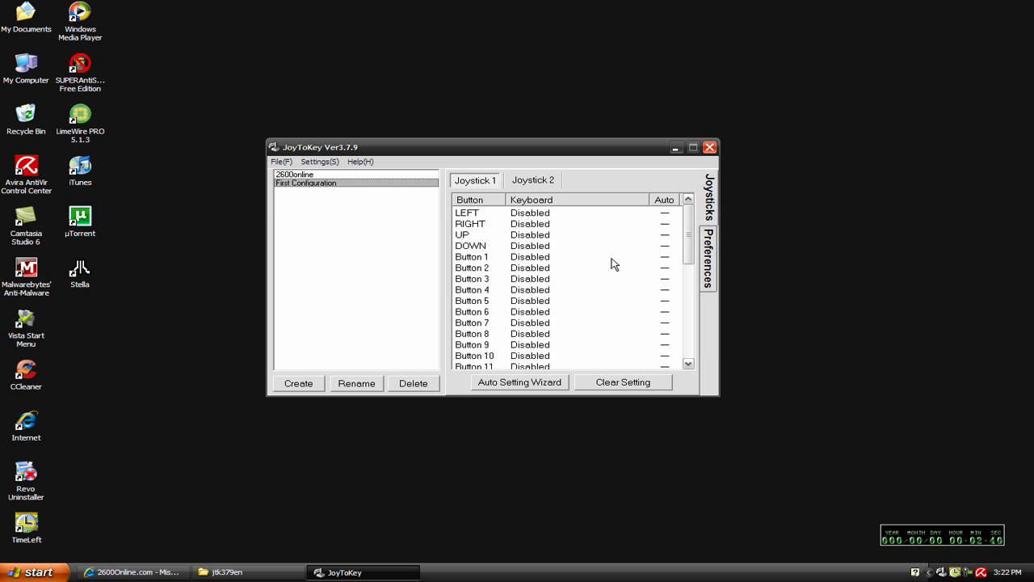